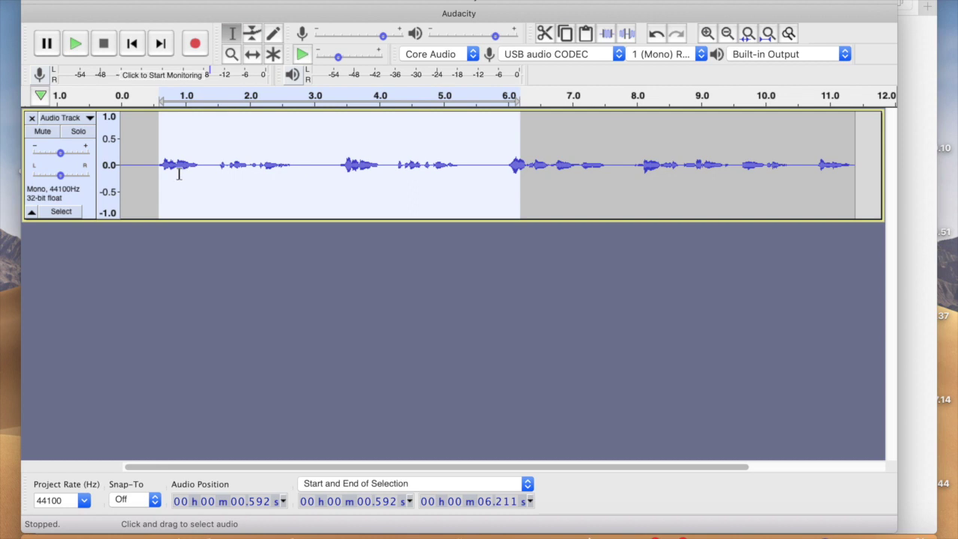
Play the quiet speech from about 0.6 s and stop it near 3.3 s.
click(152, 177)
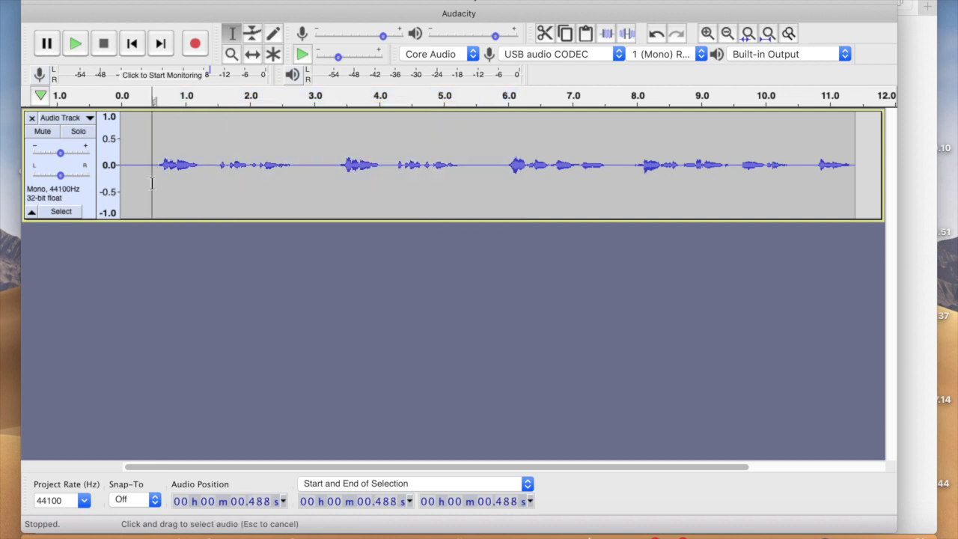
drag(160, 159, 658, 183)
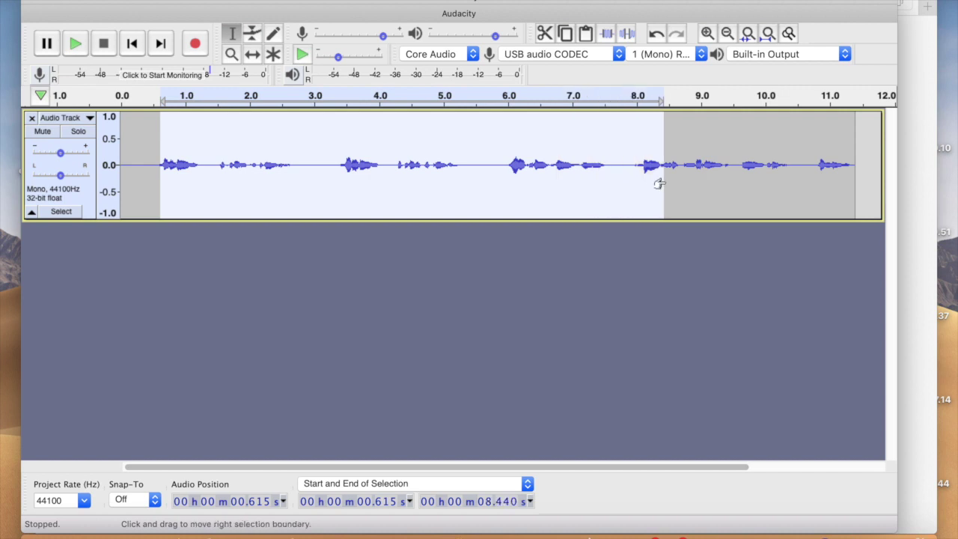
click(186, 187)
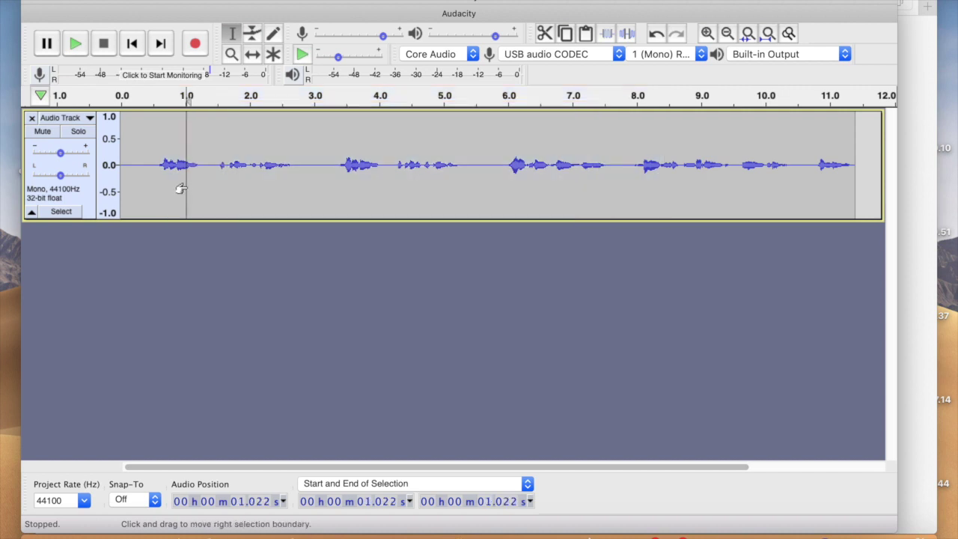
click(160, 164)
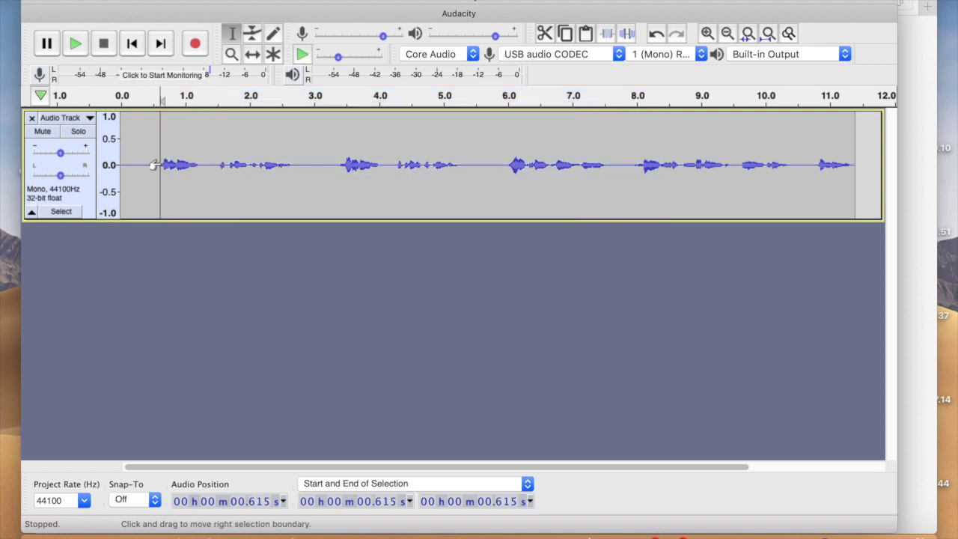
key(space)
key(space)
key(space)
click(334, 170)
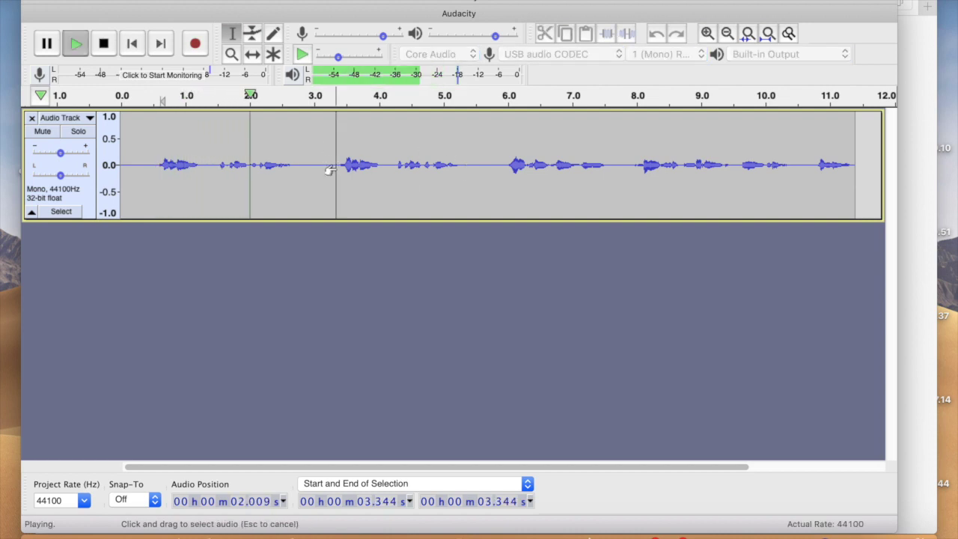
key(space)
click(331, 179)
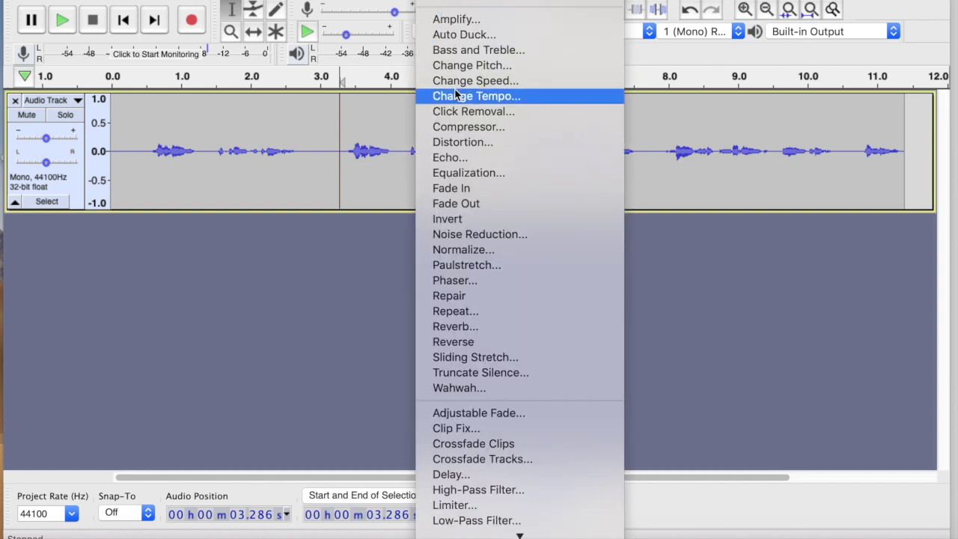
Apply Normalize to the whole speech track, keeping the peak amplitude at -3.0 dB.
click(463, 250)
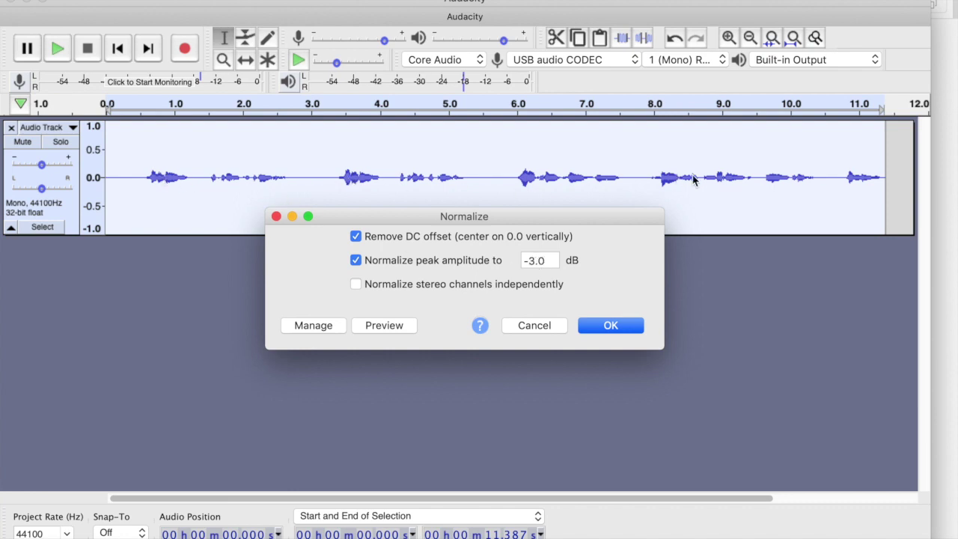
click(611, 327)
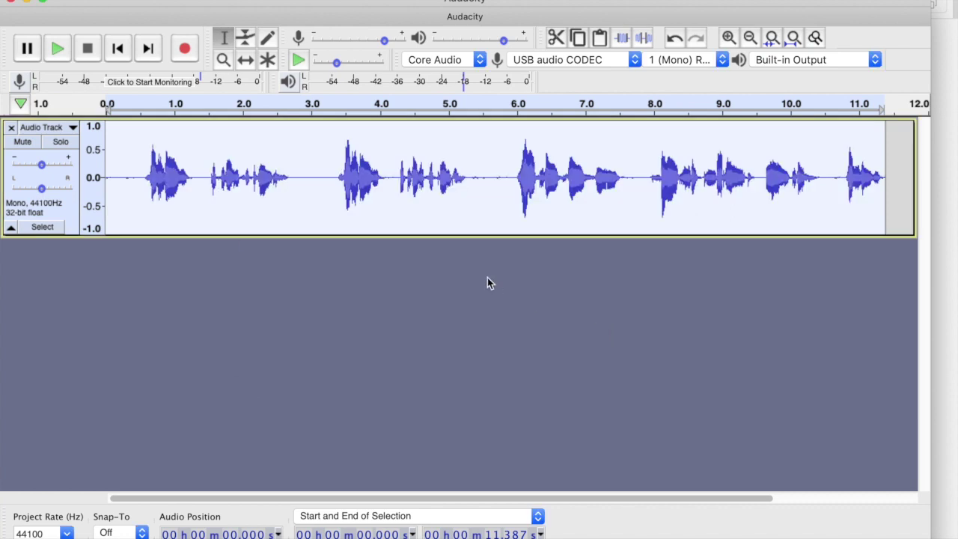
Play the louder speech from 0.6 s, stop it, and bring up the Effect menu.
click(147, 183)
key(space)
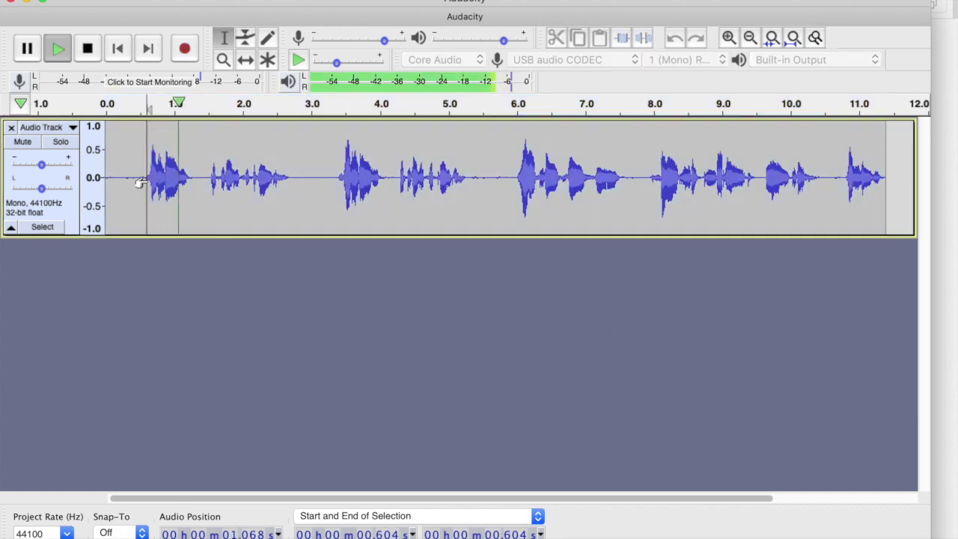
key(space)
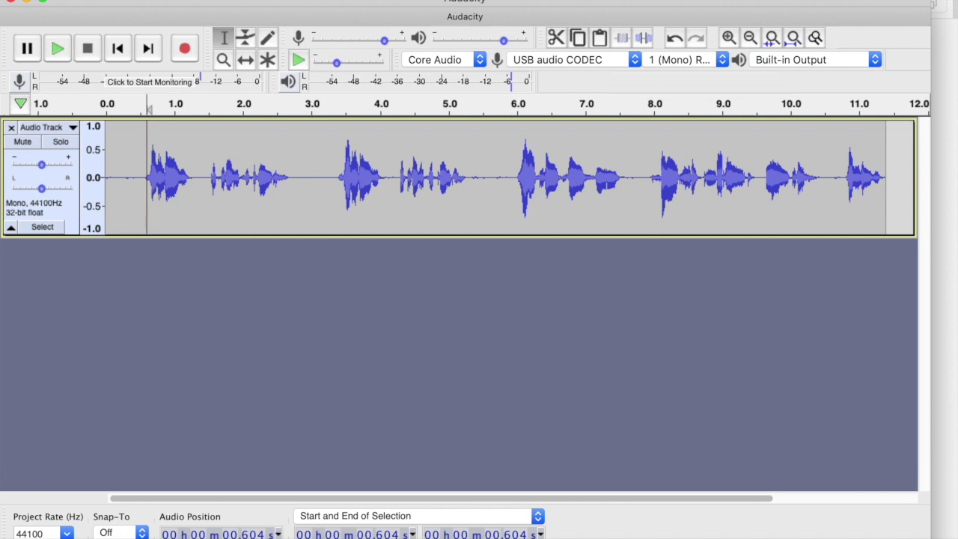
click(430, 0)
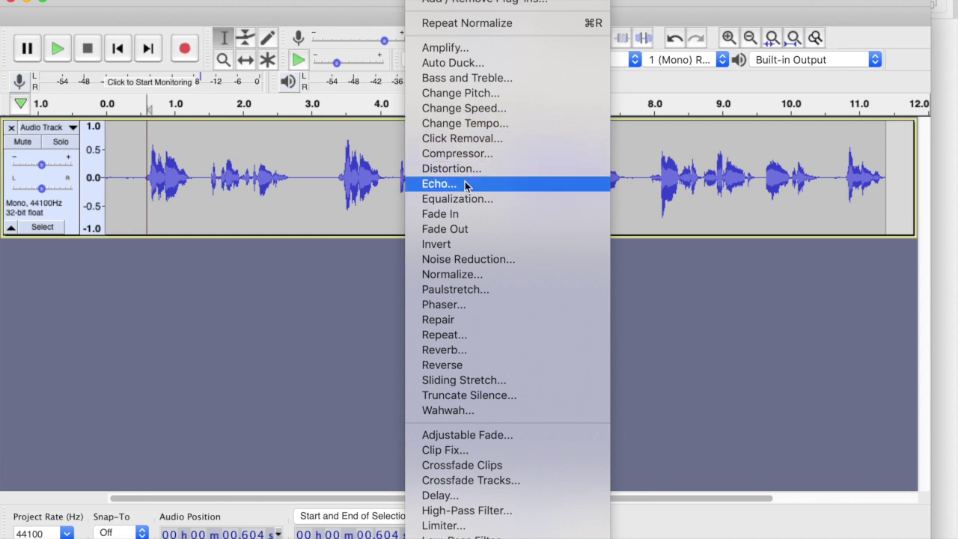
Dismiss the reopened Normalize dialog unapplied and undo the normalization with Cmd+Z.
click(468, 277)
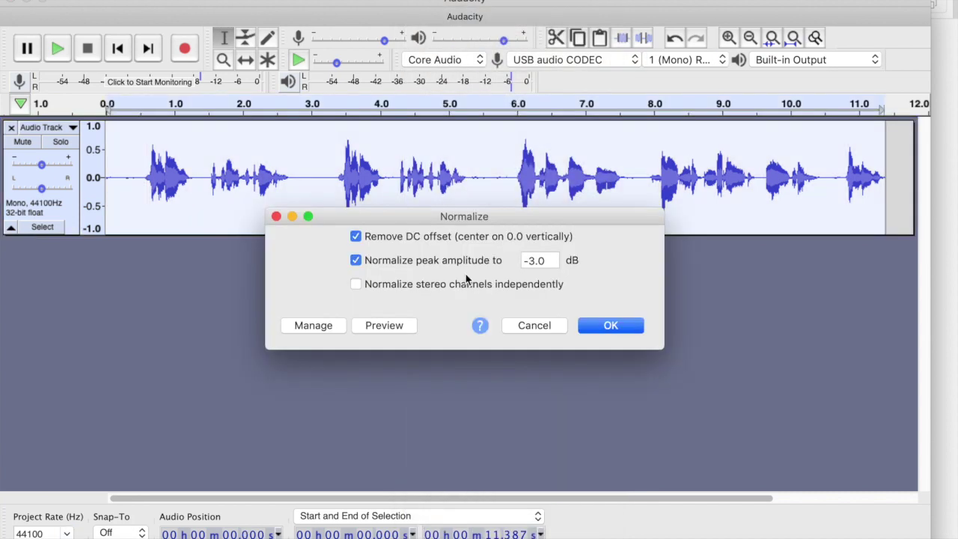
click(536, 259)
click(539, 327)
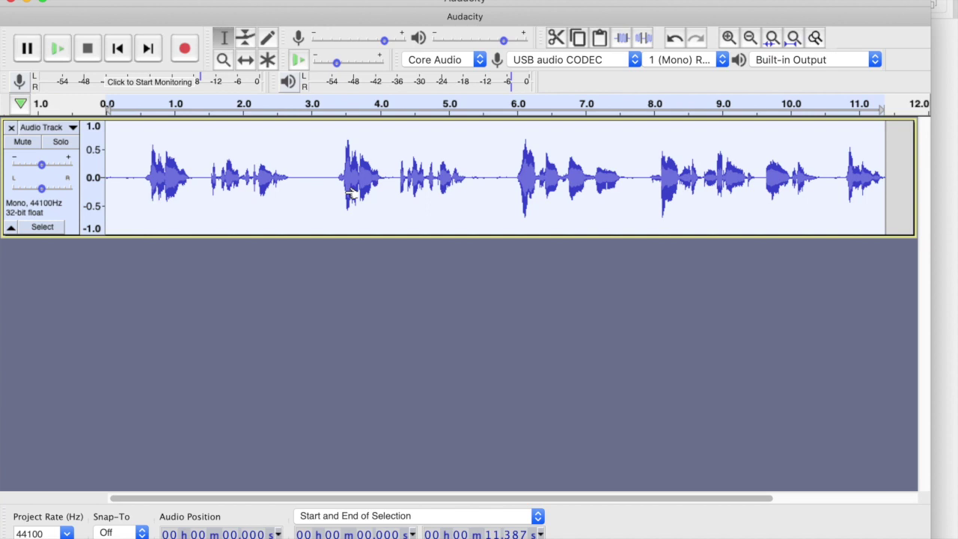
key(super+z)
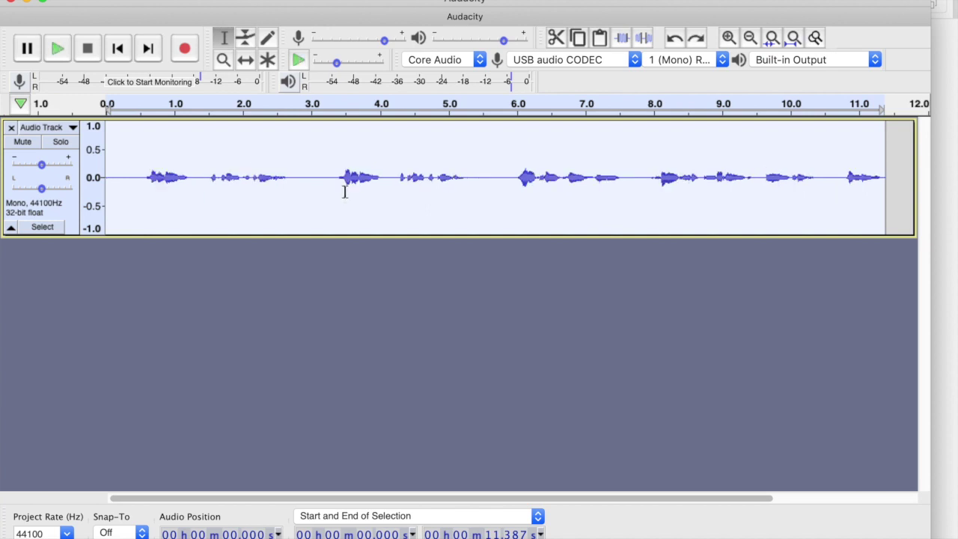
Normalize the speech track with the peak amplitude changed to -1.0 dB.
click(309, 180)
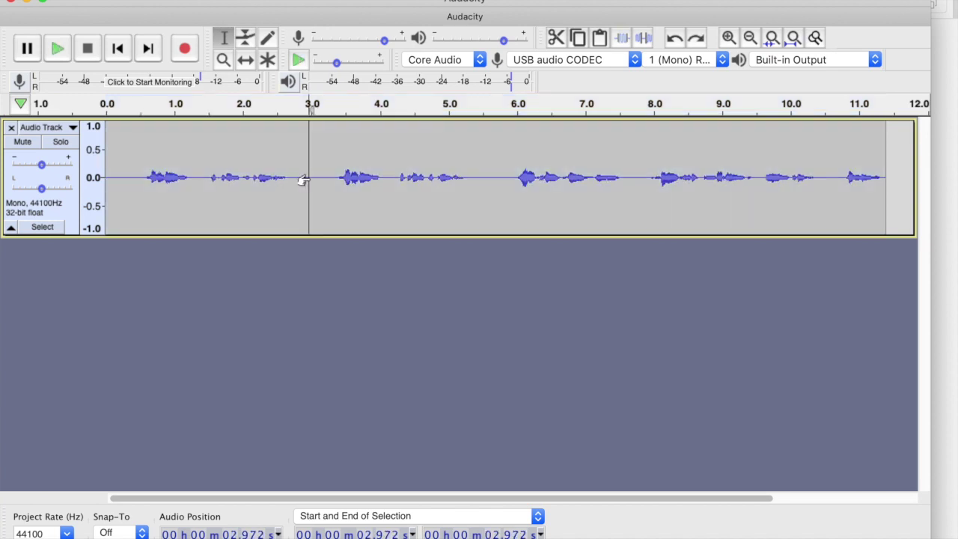
click(428, 2)
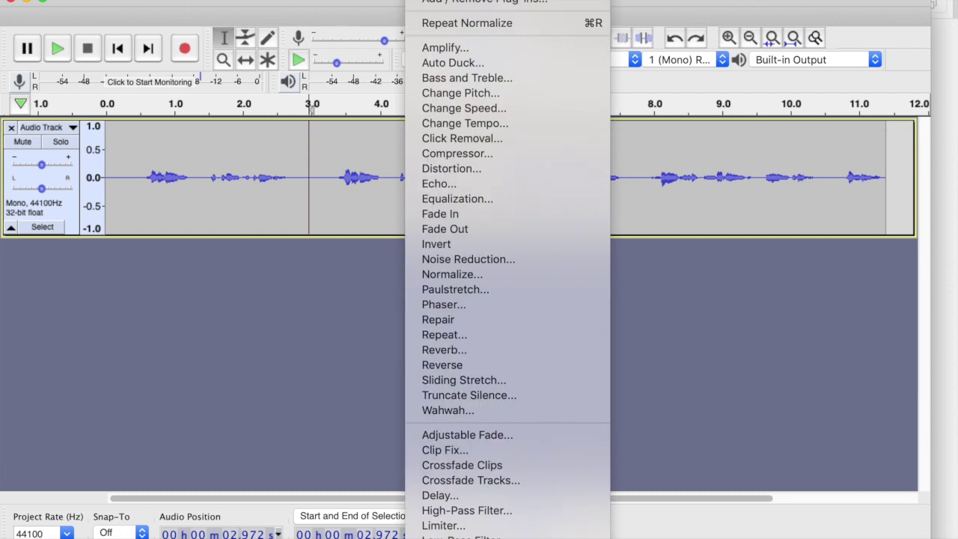
click(472, 276)
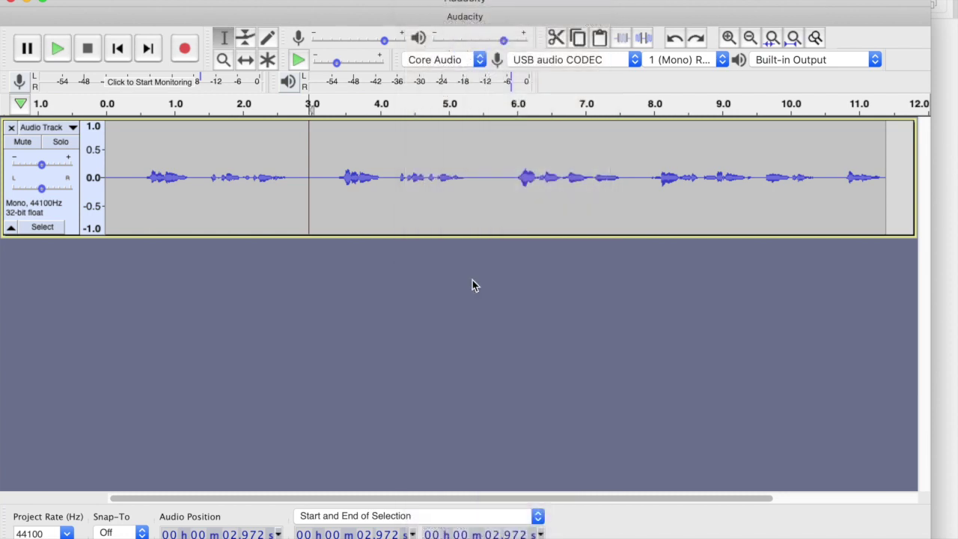
click(535, 260)
key(BackSpace)
text(1)
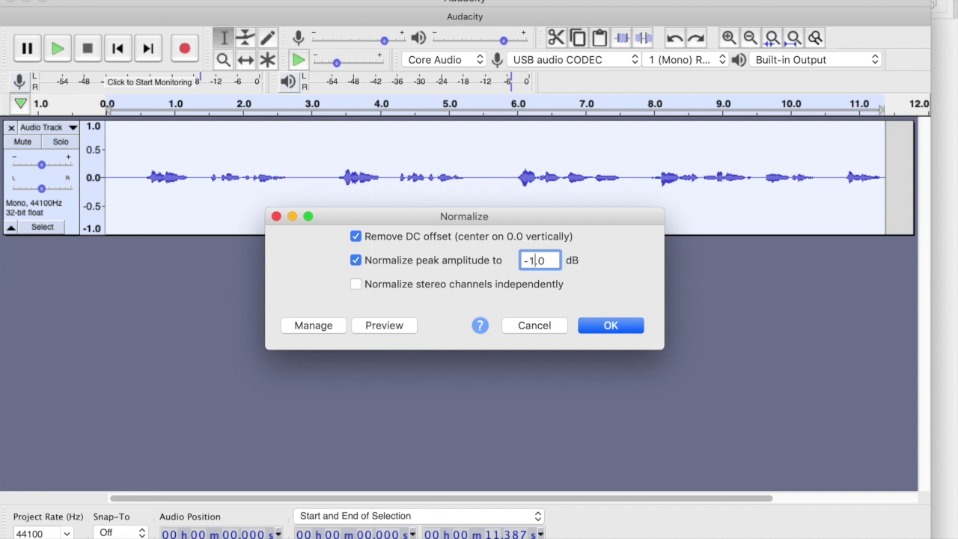
click(610, 323)
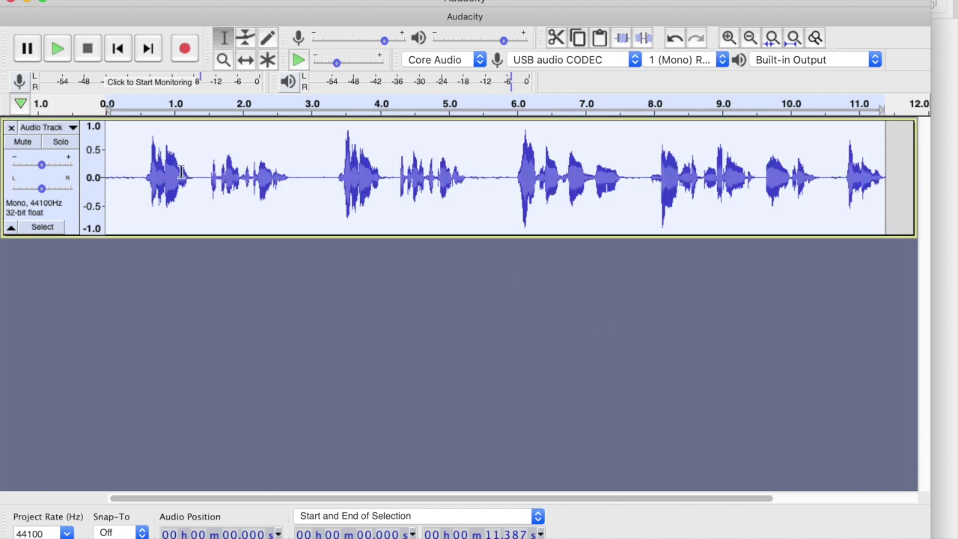
click(146, 178)
key(space)
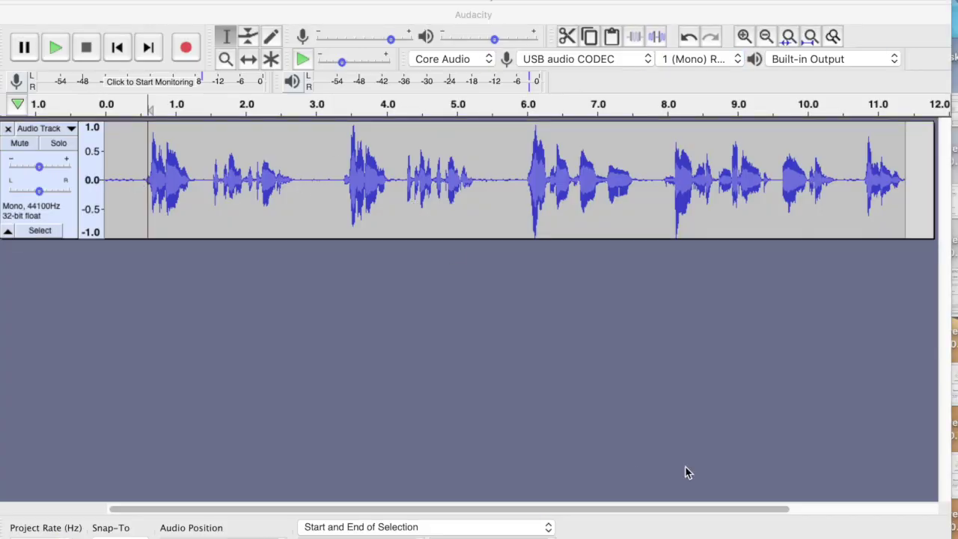
Normalize the speech track again, replacing the 0.0 peak amplitude with -3 dB.
click(315, 160)
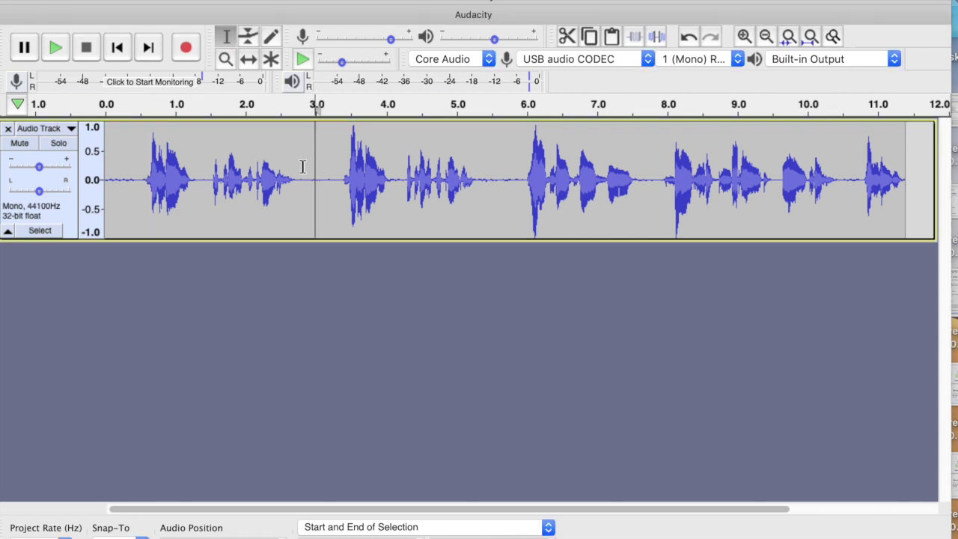
click(269, 173)
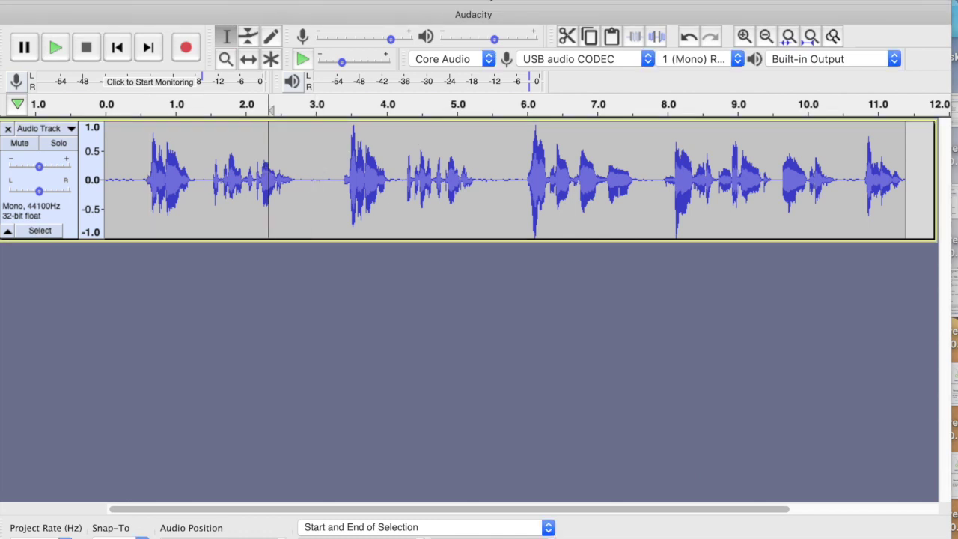
click(431, 2)
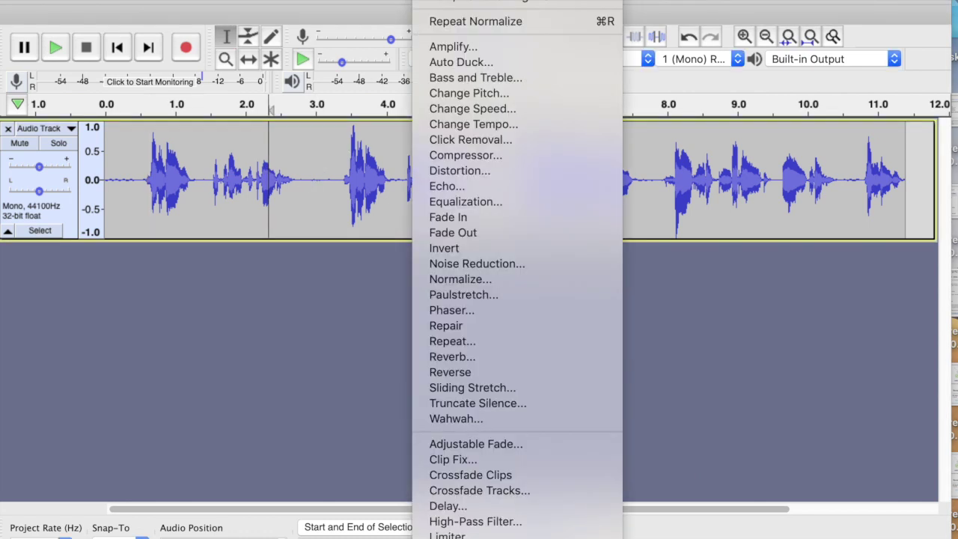
click(456, 281)
click(550, 265)
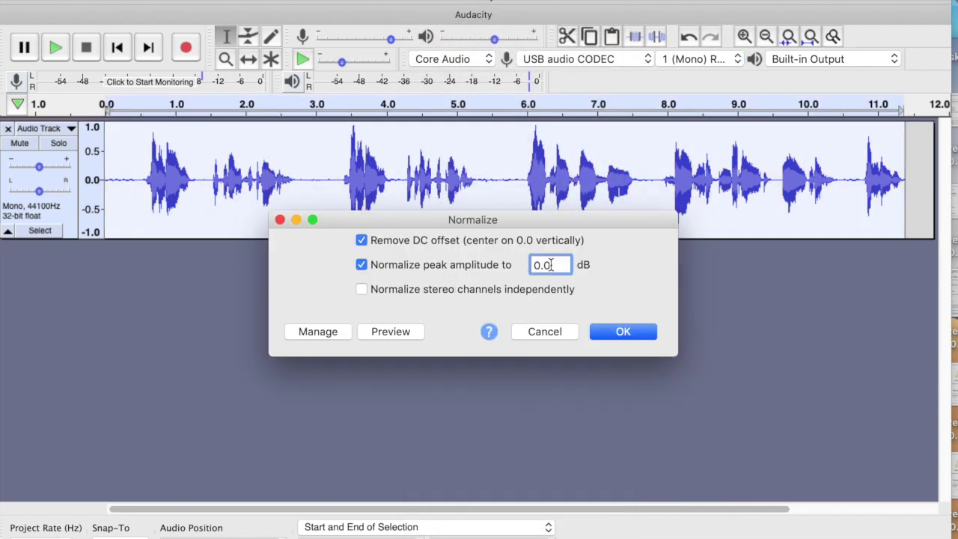
key(BackSpace)
key(BackSpace)
key(BackSpace)
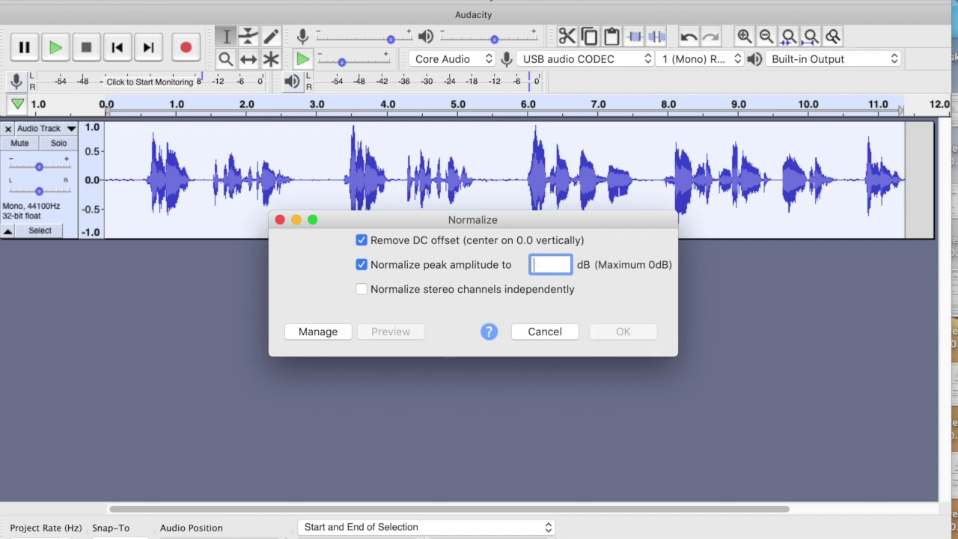
text(-3)
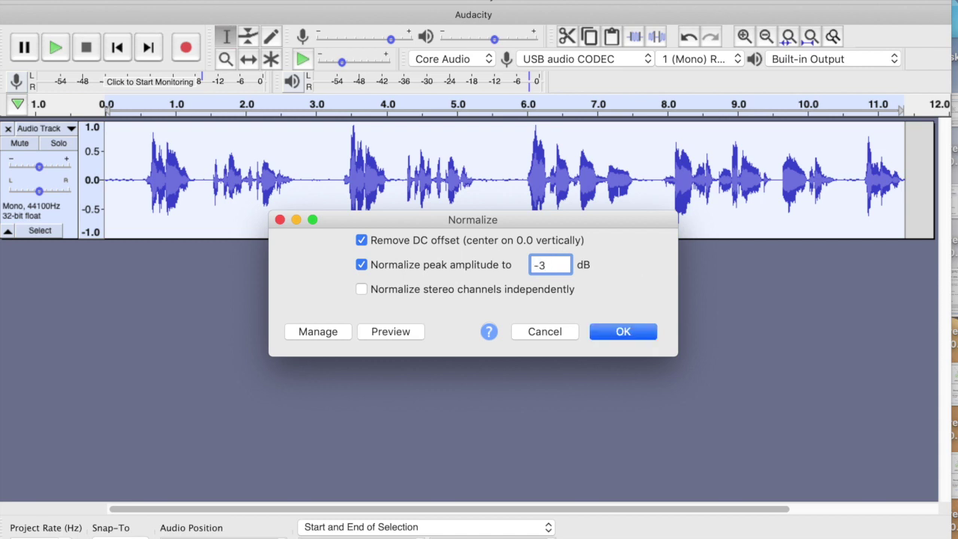
click(622, 331)
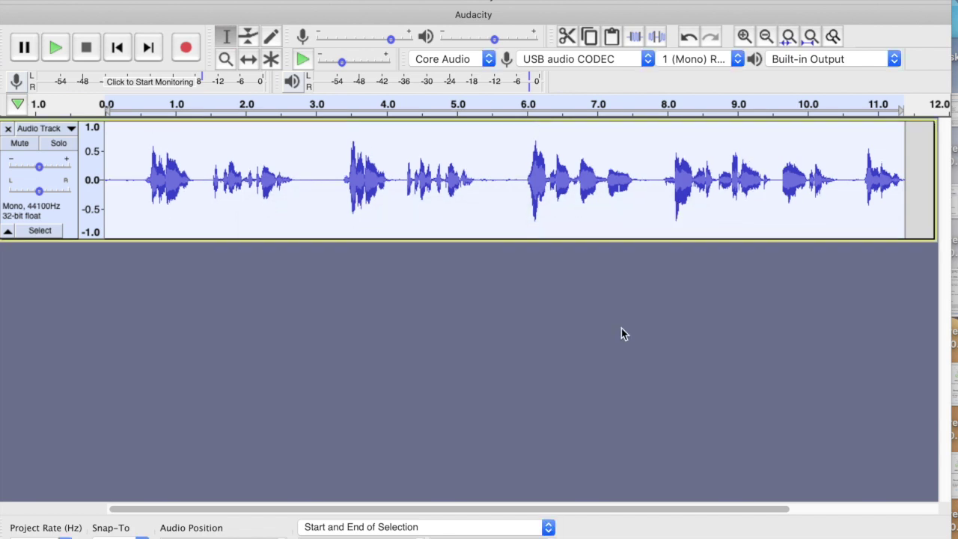
click(511, 184)
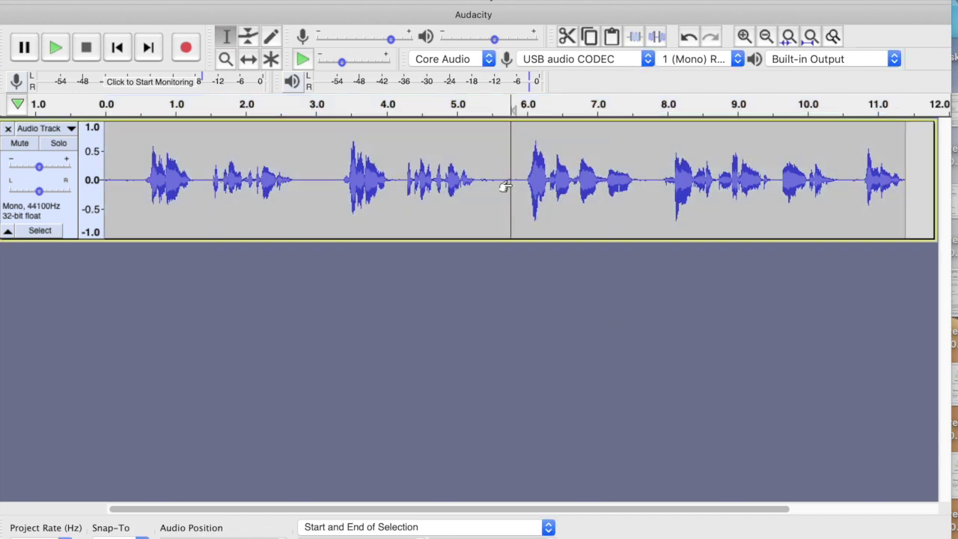